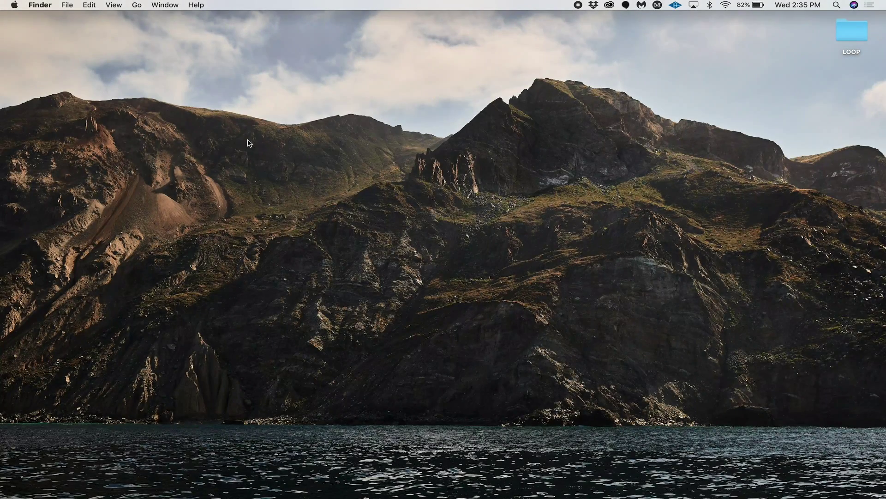
Step: Launch Audio MIDI Setup via Spotlight and show the MIDI Studio window
{"action": "key", "text": "super+space"}
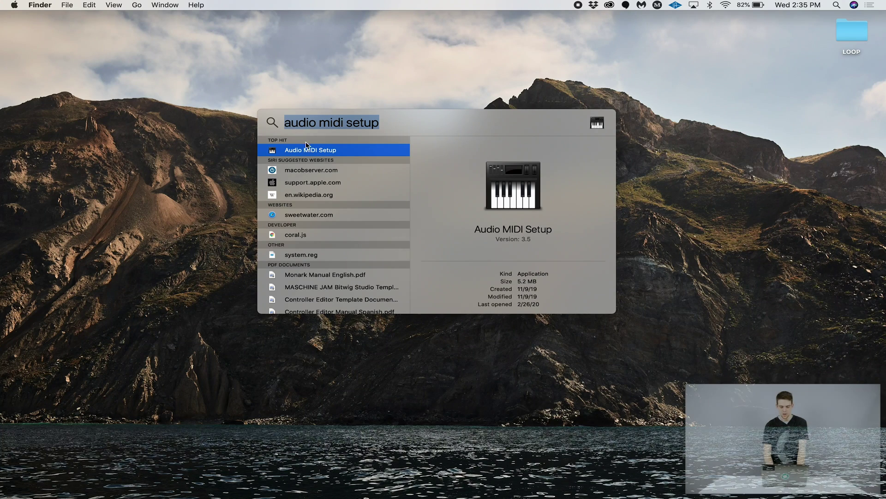
{"action": "key", "text": "Return"}
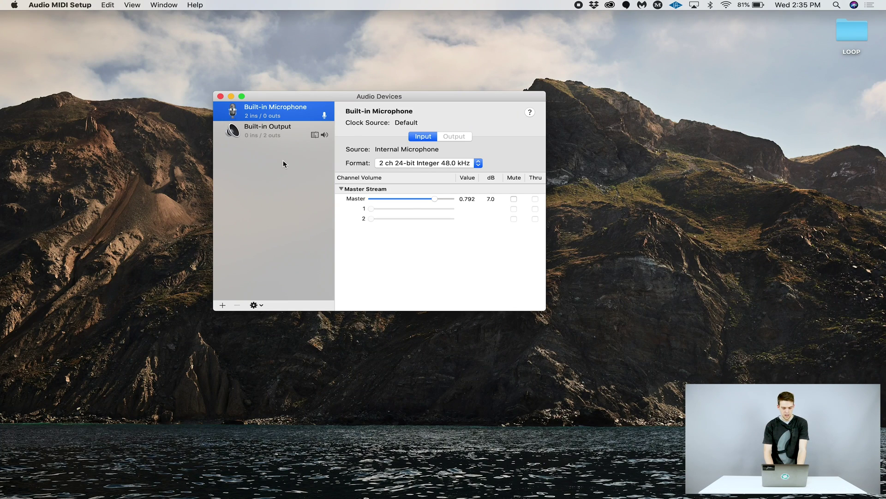
{"action": "left_click", "coordinate": [159, 5]}
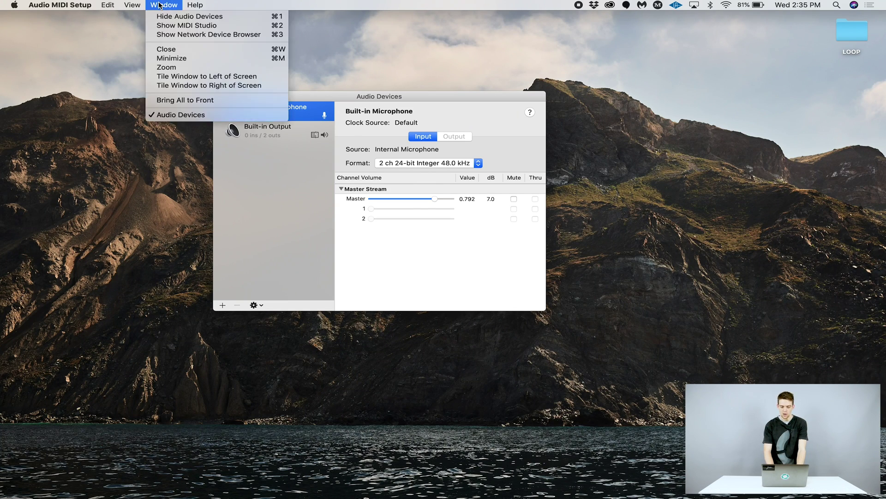
{"action": "left_click", "coordinate": [166, 26]}
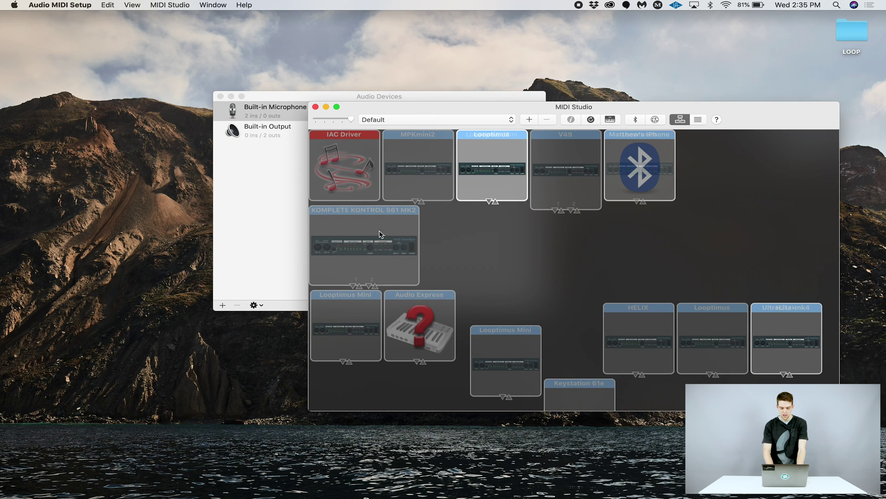
{"action": "double_click", "coordinate": [344, 158]}
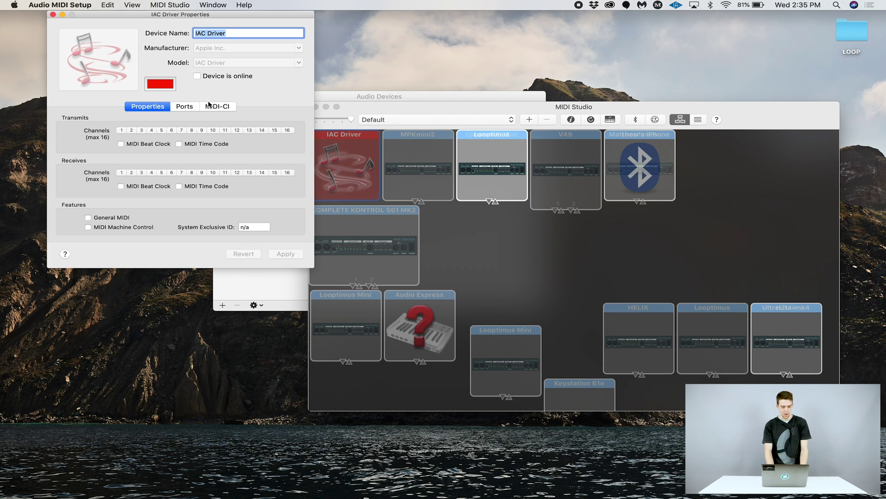
{"action": "left_click", "coordinate": [197, 78]}
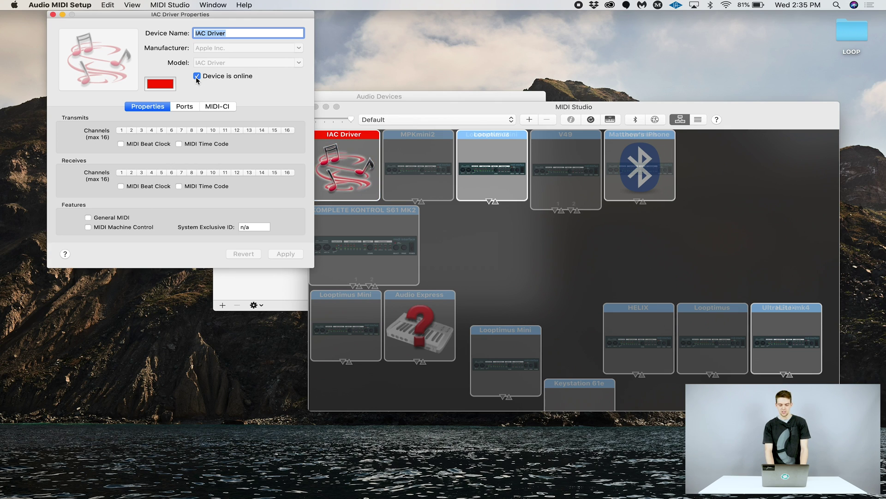
{"action": "left_click", "coordinate": [53, 15]}
{"action": "left_click", "coordinate": [315, 106]}
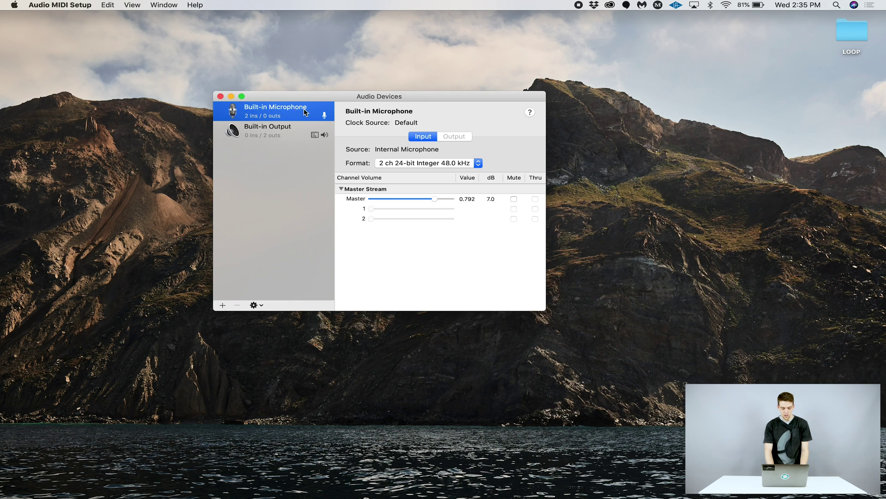
{"action": "left_click", "coordinate": [220, 96]}
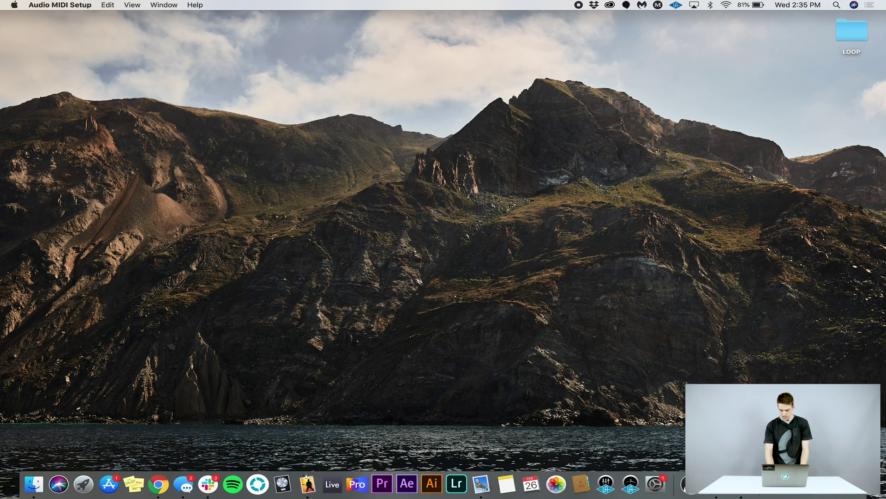
Step: Launch MainStage 3 with the Loop Template concert and open its MIDI preferences
{"action": "left_click", "coordinate": [656, 484]}
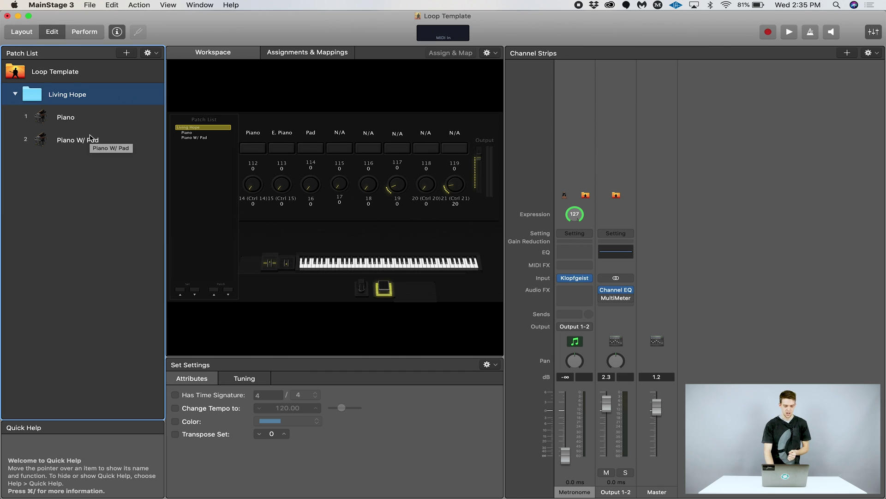
{"action": "left_click", "coordinate": [42, 6]}
{"action": "mouse_move", "coordinate": [55, 31]}
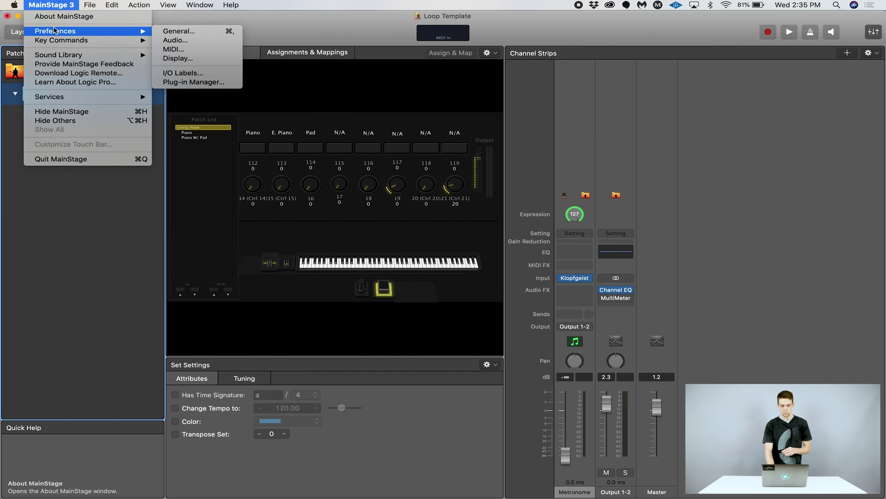
{"action": "left_click", "coordinate": [174, 49]}
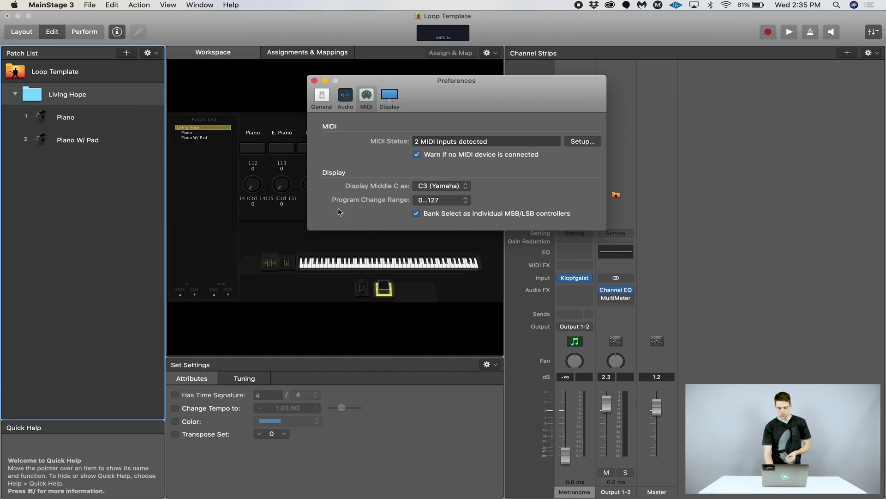
Step: Keep the Program Change Range at 0...127 and close Preferences
{"action": "left_click", "coordinate": [438, 201]}
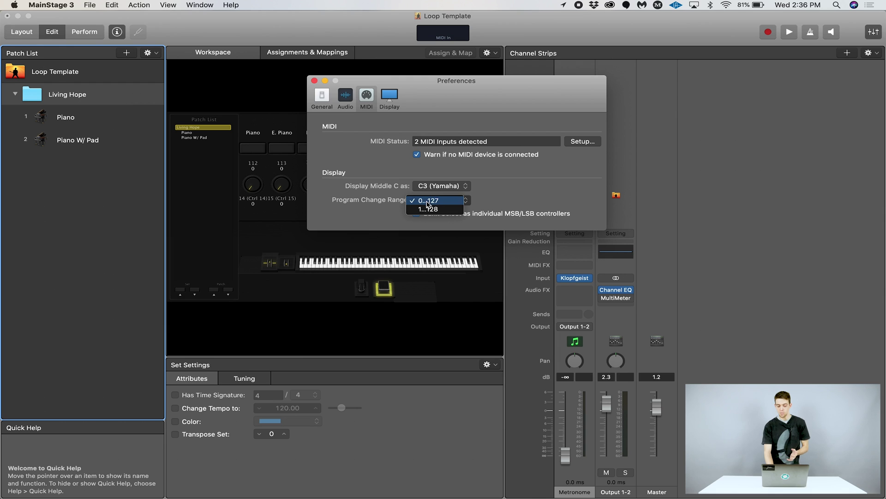
{"action": "left_click", "coordinate": [429, 201]}
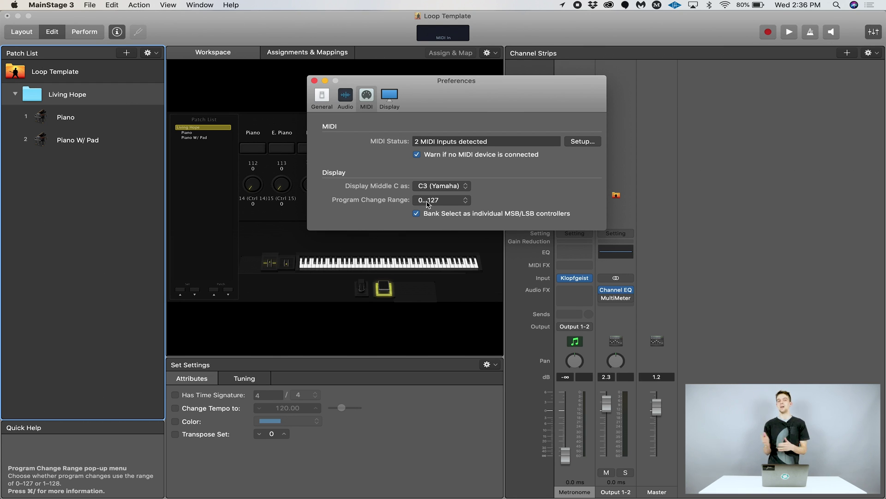
{"action": "left_click", "coordinate": [314, 81]}
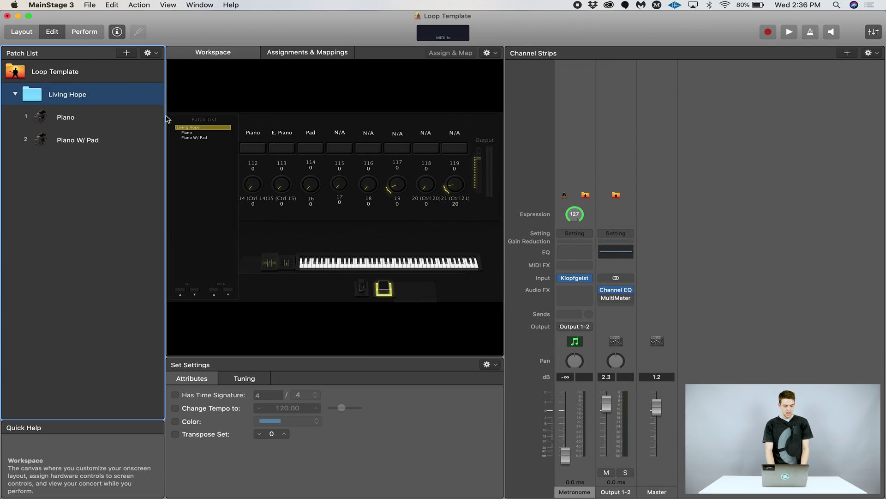
Step: Show bank and program numbers in the Patch List and edit the Piano patch's Program Change field
{"action": "right_click", "coordinate": [77, 218]}
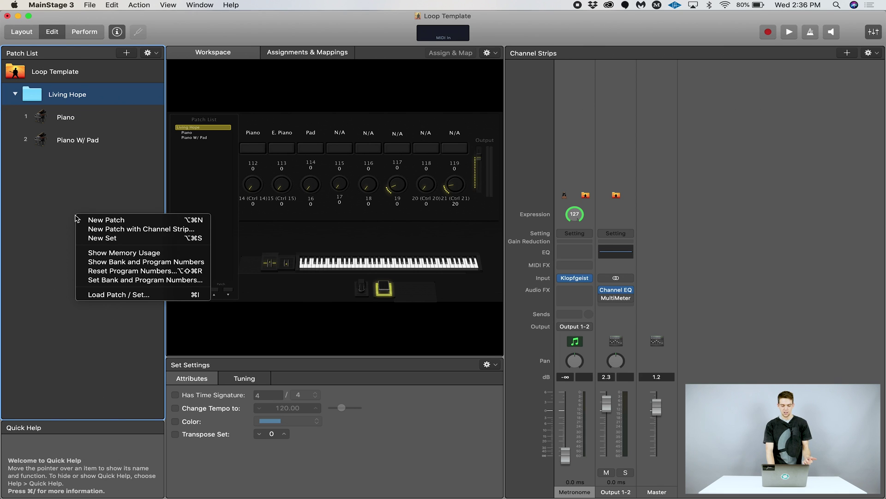
{"action": "left_click", "coordinate": [97, 262]}
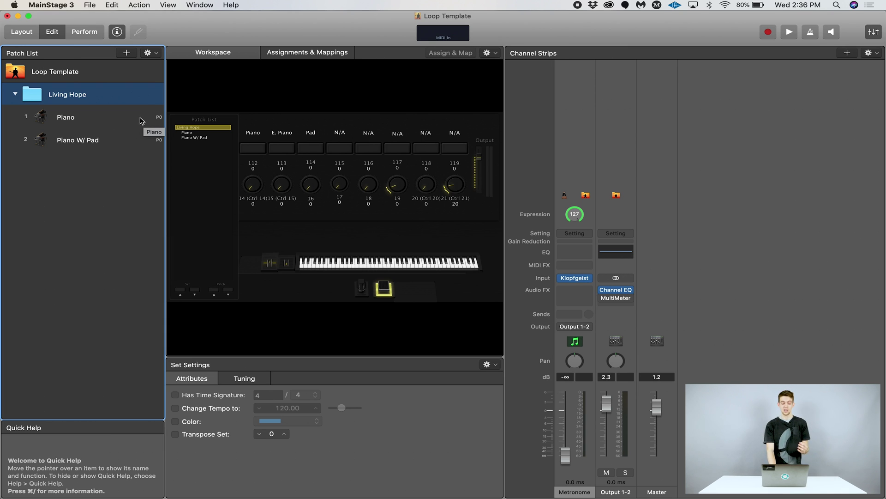
{"action": "left_click", "coordinate": [142, 120]}
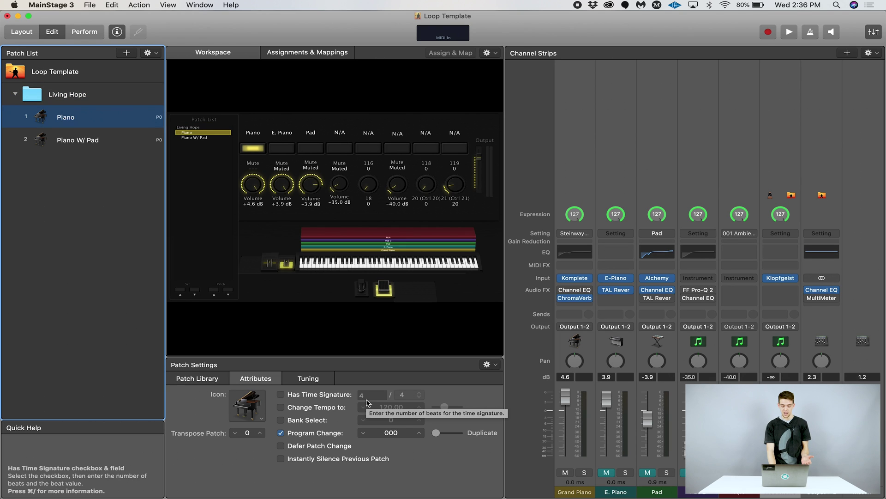
{"action": "left_click", "coordinate": [390, 433]}
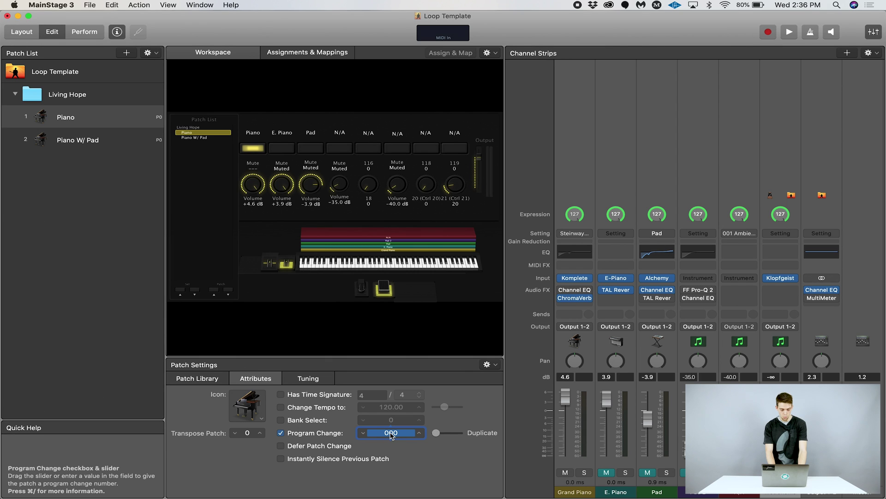
Step: Give Piano program change 1 and Piano W/ Pad program change 2
{"action": "type", "text": "1"}
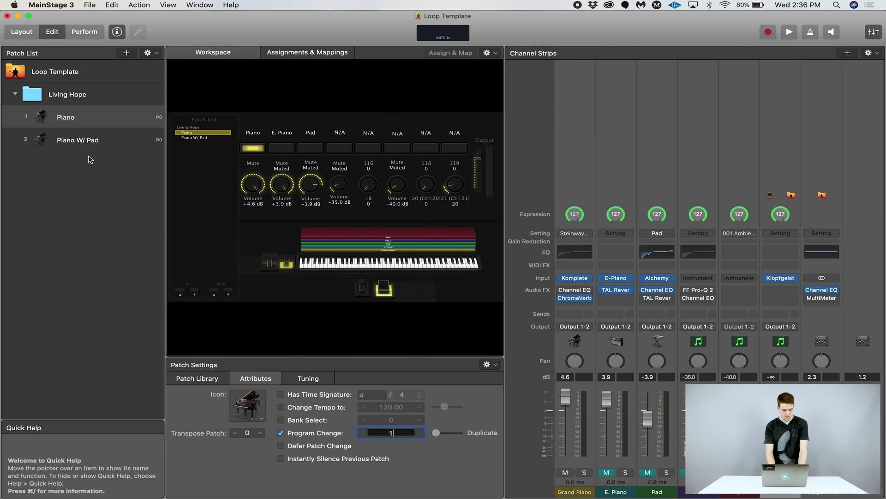
{"action": "left_click", "coordinate": [88, 140]}
{"action": "left_click", "coordinate": [395, 435]}
{"action": "type", "text": "2"}
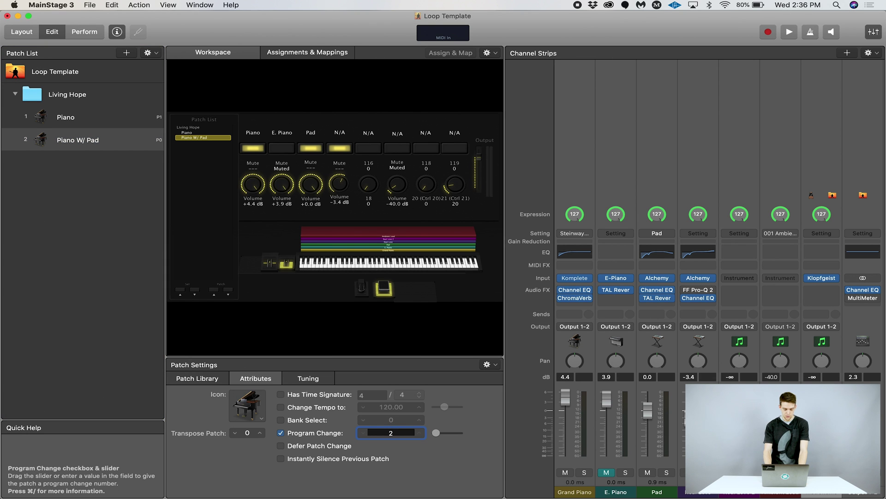
{"action": "key", "text": "Return"}
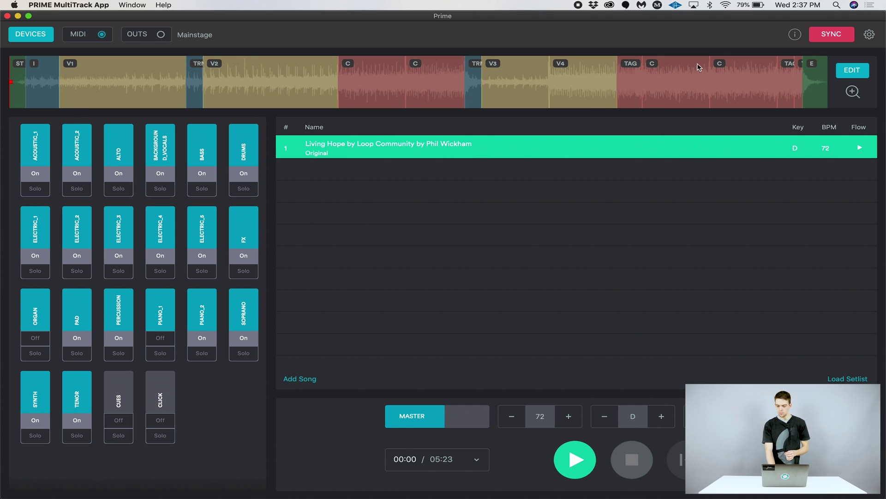
Step: Route PRIME MultiTrack's MIDI cues through IAC Driver Bus 1 and close Settings
{"action": "left_click", "coordinate": [870, 36]}
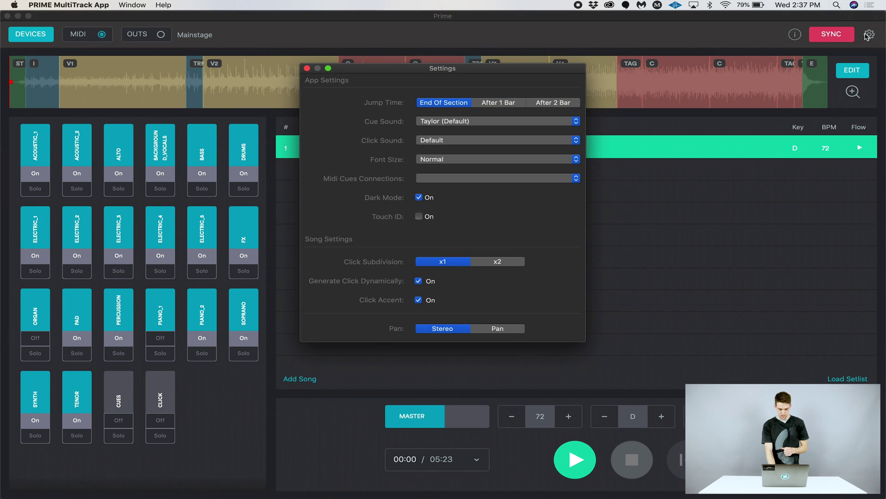
{"action": "left_click", "coordinate": [490, 180]}
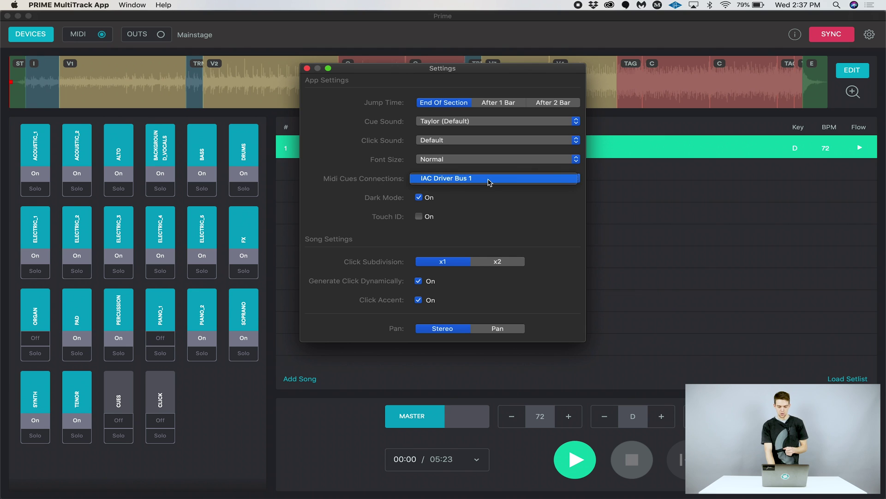
{"action": "left_click", "coordinate": [445, 182]}
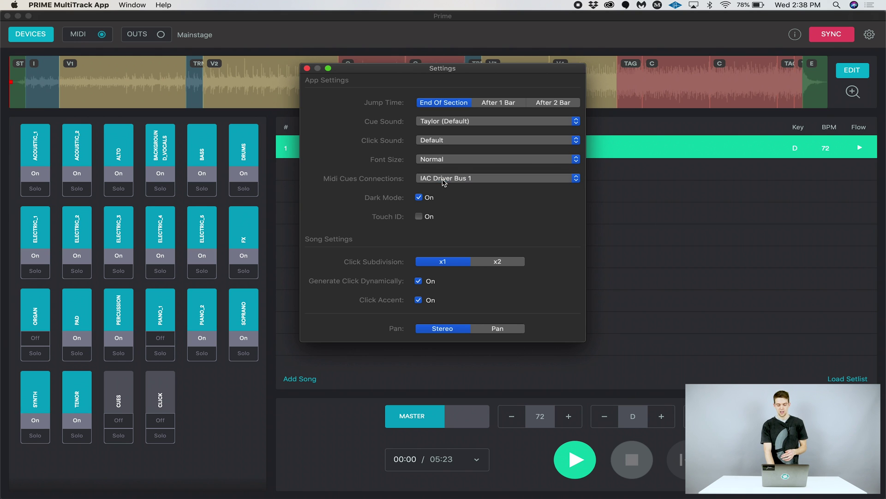
{"action": "left_click", "coordinate": [307, 69]}
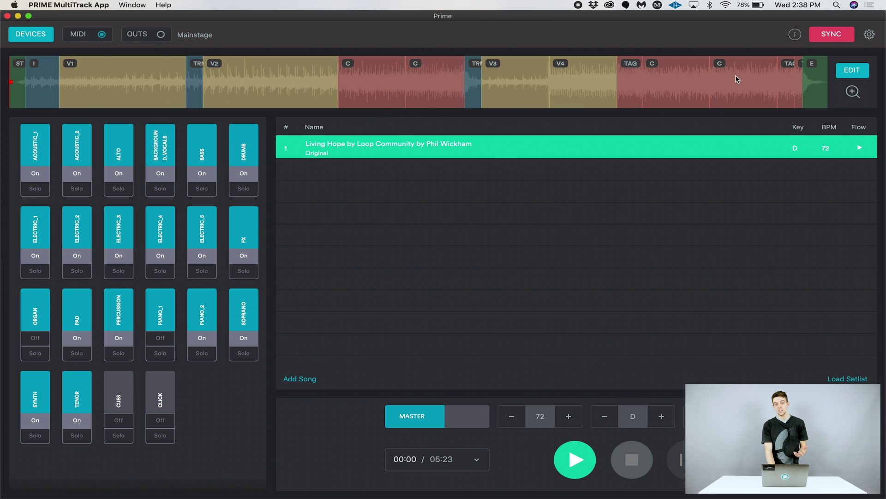
{"action": "left_click", "coordinate": [852, 72]}
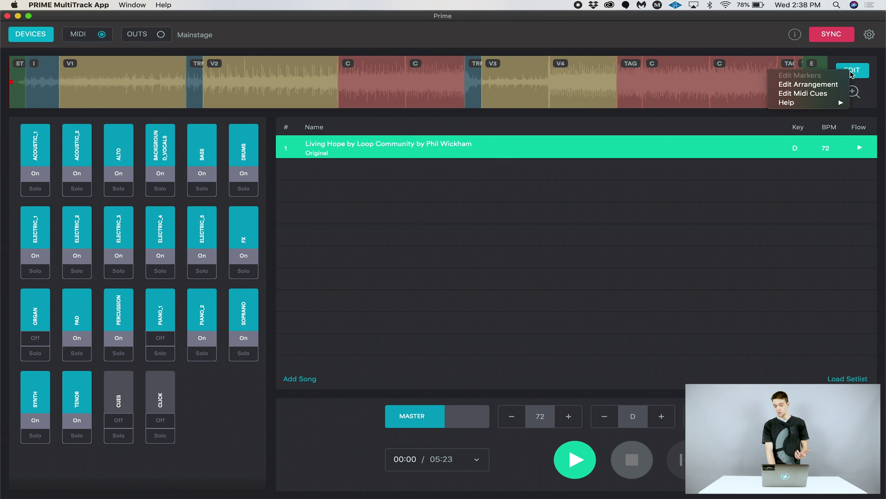
Step: Add a Program Change 1 (C#-2) MIDI cue and drag it to V4's start
{"action": "left_click", "coordinate": [809, 94]}
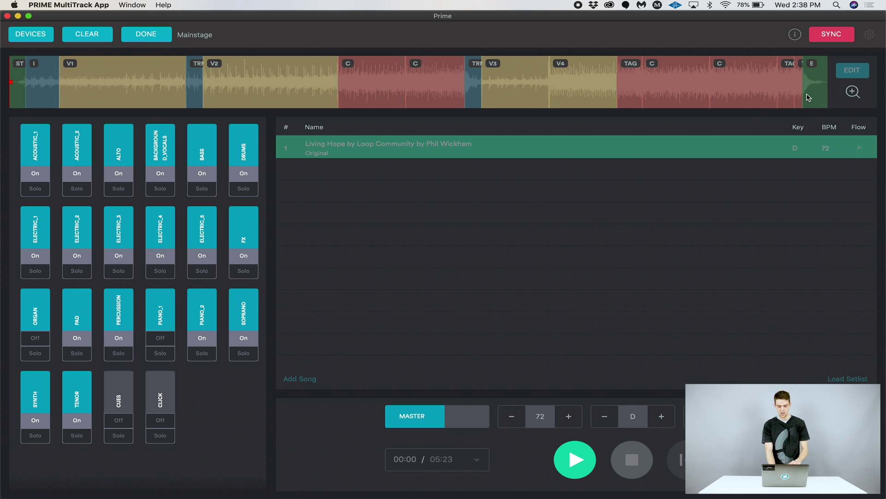
{"action": "left_click", "coordinate": [589, 85]}
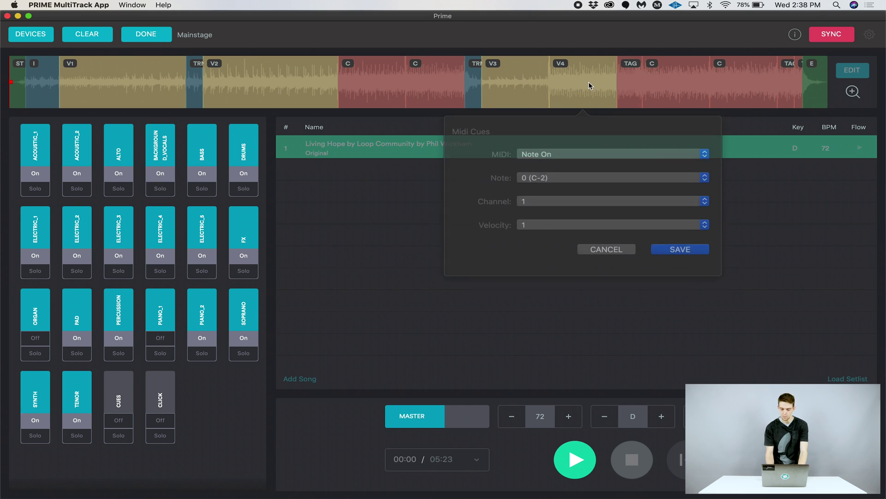
{"action": "left_click", "coordinate": [547, 152]}
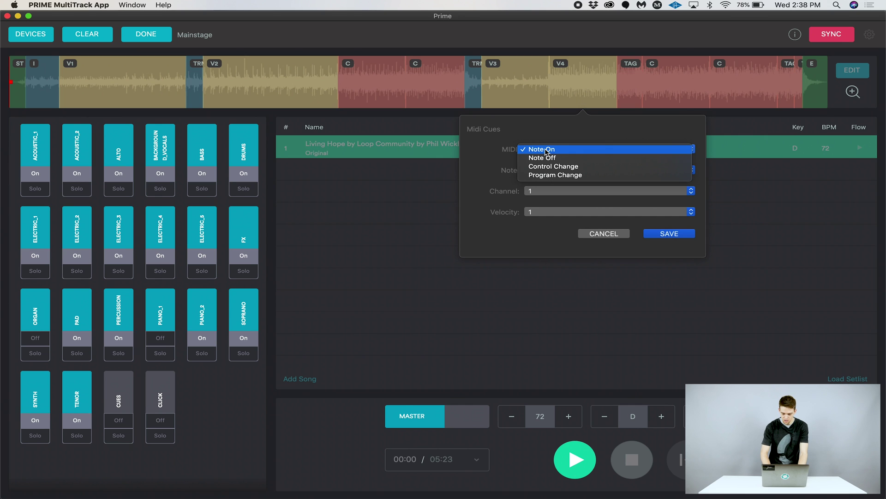
{"action": "left_click", "coordinate": [543, 177]}
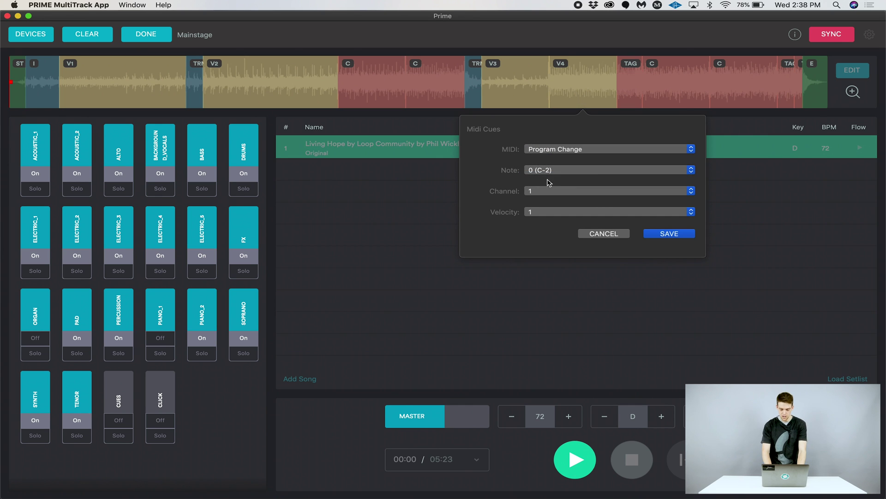
{"action": "left_click", "coordinate": [556, 170]}
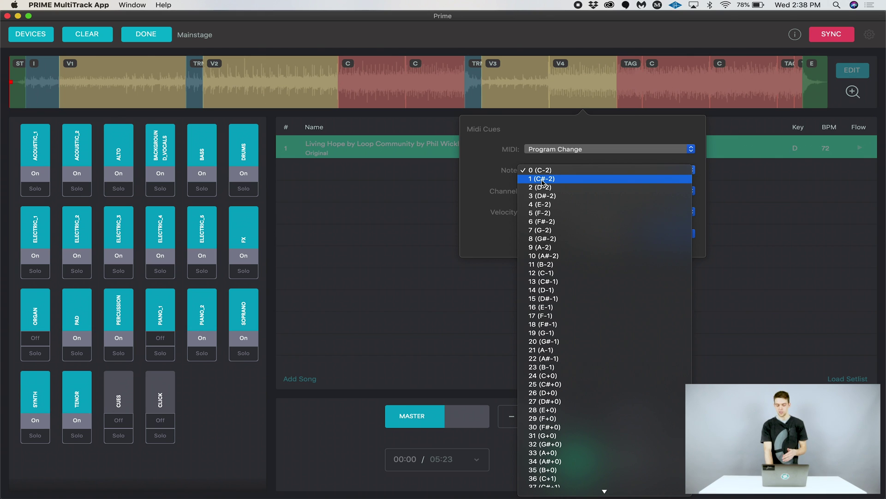
{"action": "left_click", "coordinate": [542, 182]}
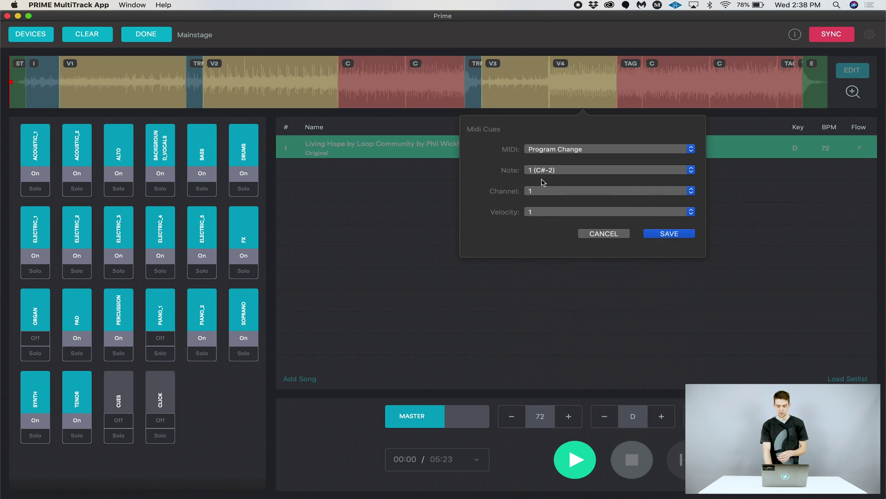
{"action": "left_click", "coordinate": [660, 232]}
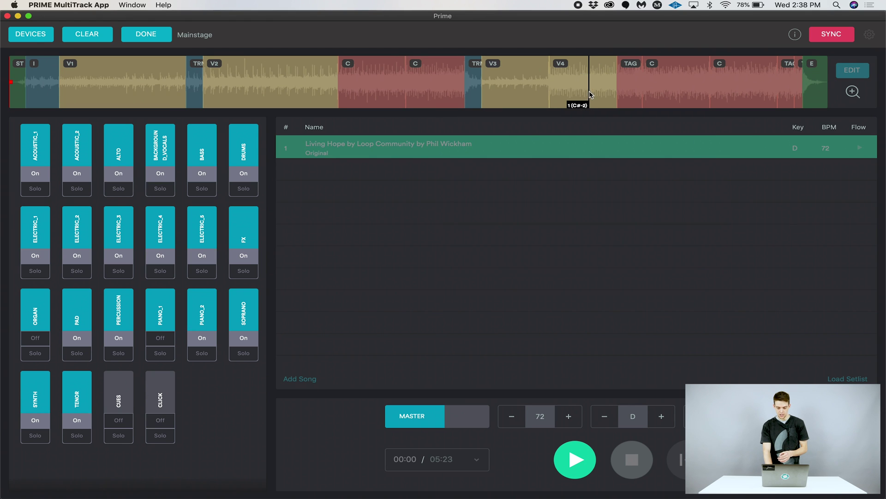
{"action": "left_click_drag", "start_coordinate": [591, 95], "coordinate": [547, 92]}
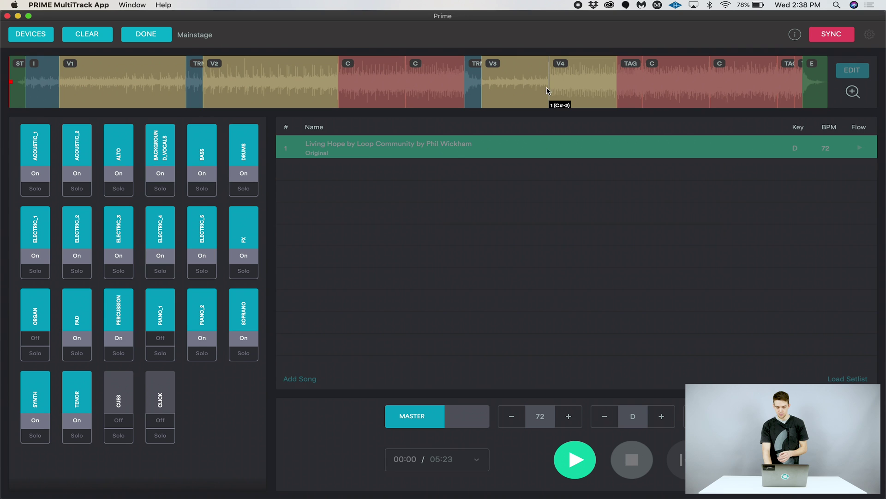
{"action": "left_click", "coordinate": [639, 83]}
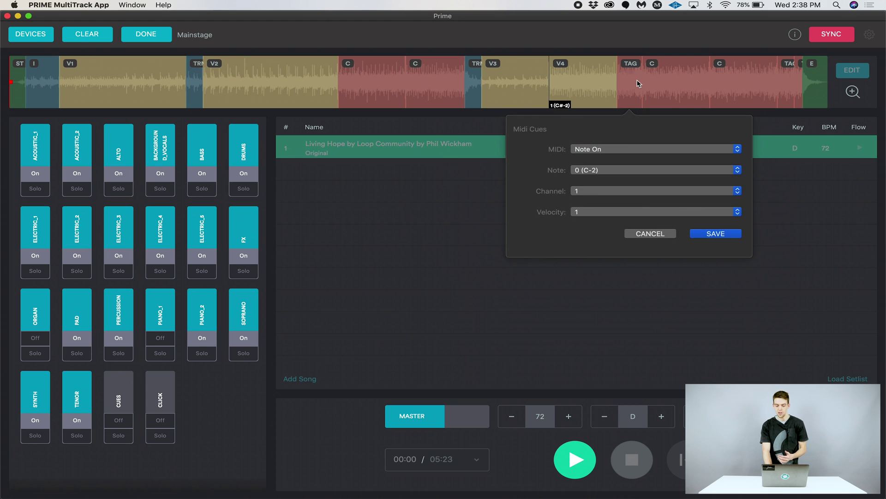
Step: Make the TAG cue a Program Change 2 (D-2) and save it
{"action": "left_click", "coordinate": [614, 150]}
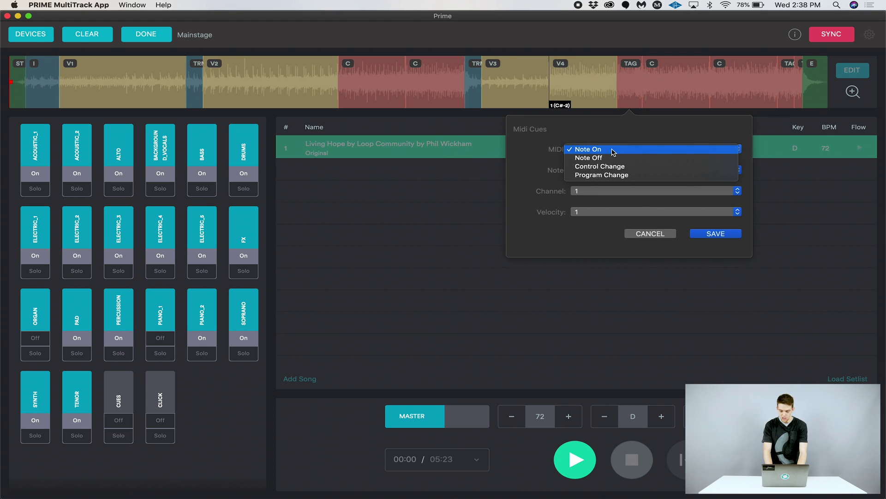
{"action": "left_click", "coordinate": [603, 175]}
{"action": "left_click", "coordinate": [609, 171]}
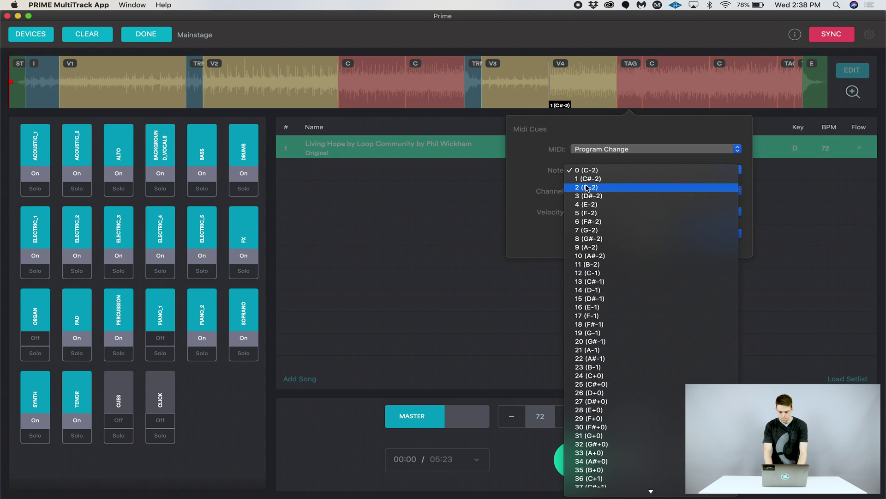
{"action": "left_click", "coordinate": [587, 188]}
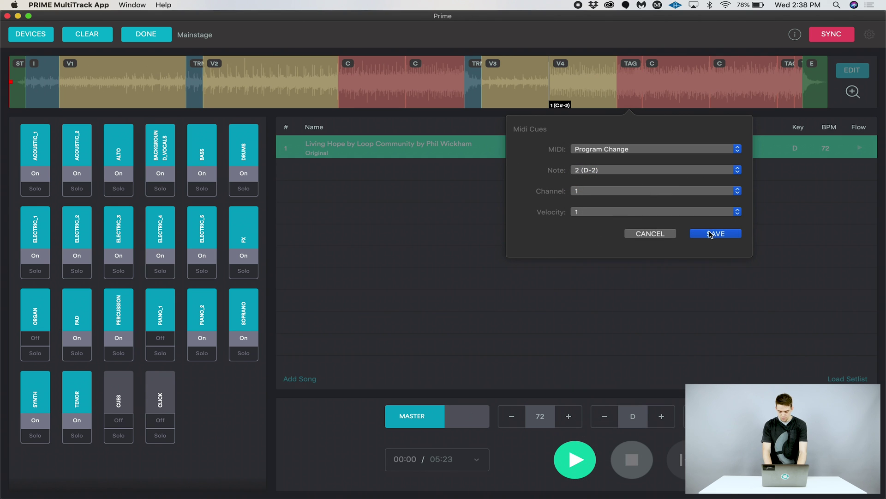
{"action": "left_click", "coordinate": [711, 234]}
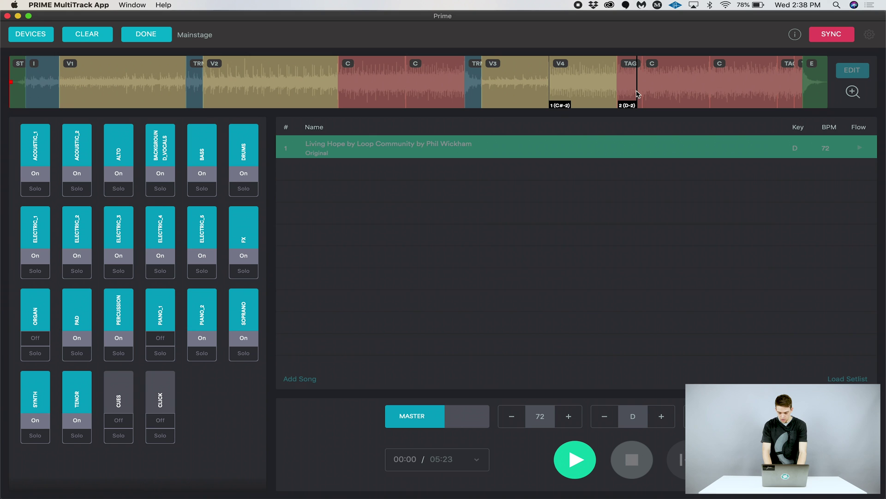